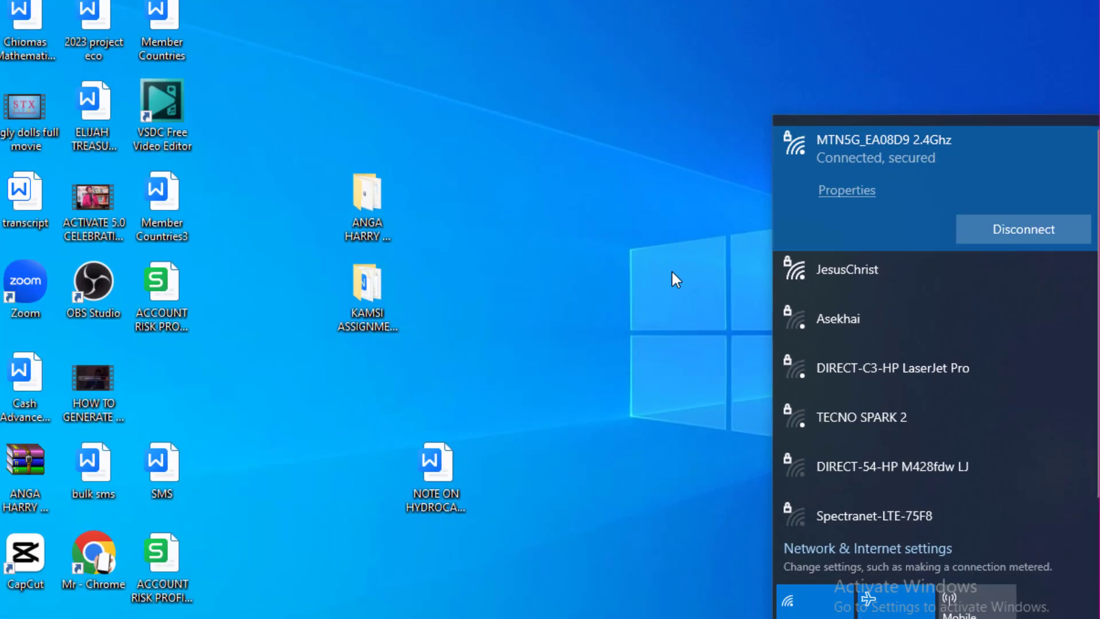
Close the Wi-Fi network list and return to the Chrome window.
{"action": "left_click", "coordinate": [688, 245]}
{"action": "left_click", "coordinate": [540, 602]}
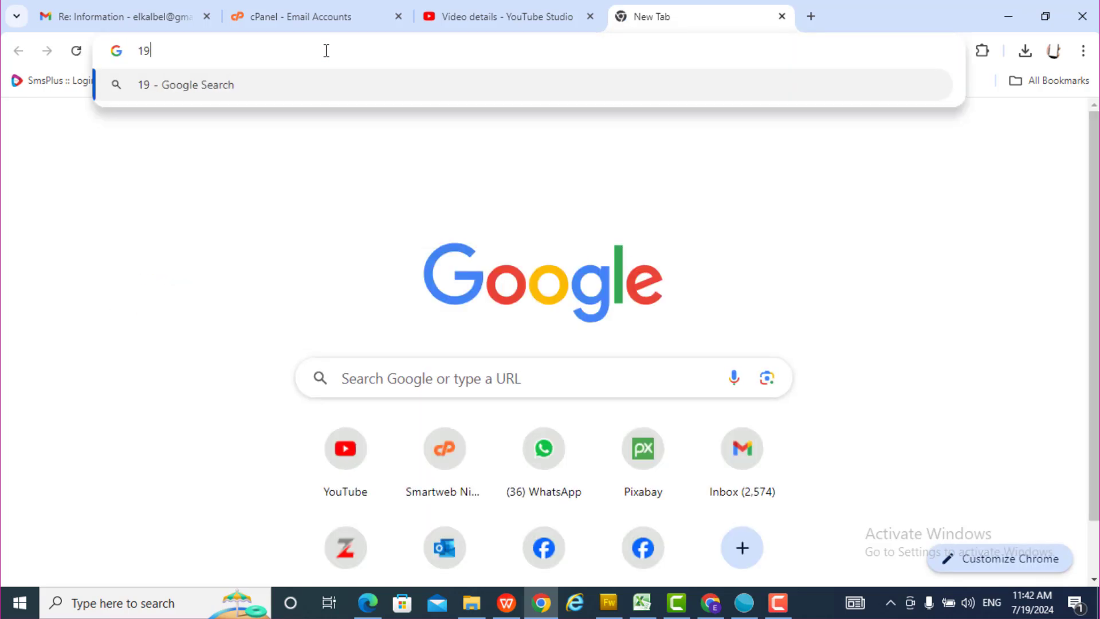
Go to 192.168.0.1 to reach the router's HyNetflex login page.
{"action": "type", "text": "2"}
{"action": "key", "text": "BackSpace"}
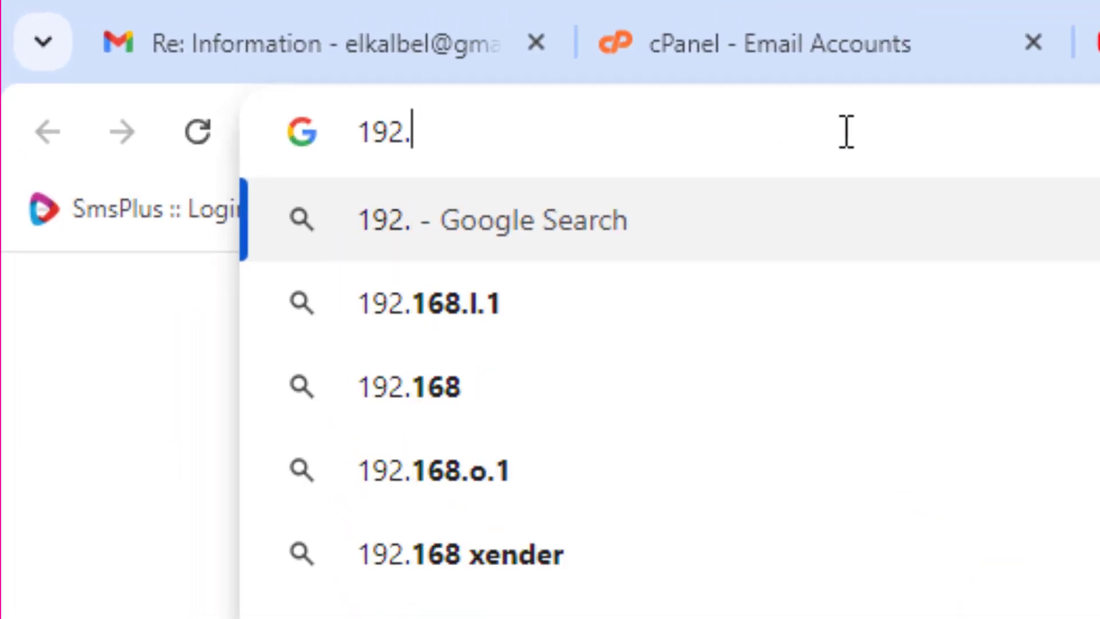
{"action": "type", "text": "1"}
{"action": "type", "text": "68.0."}
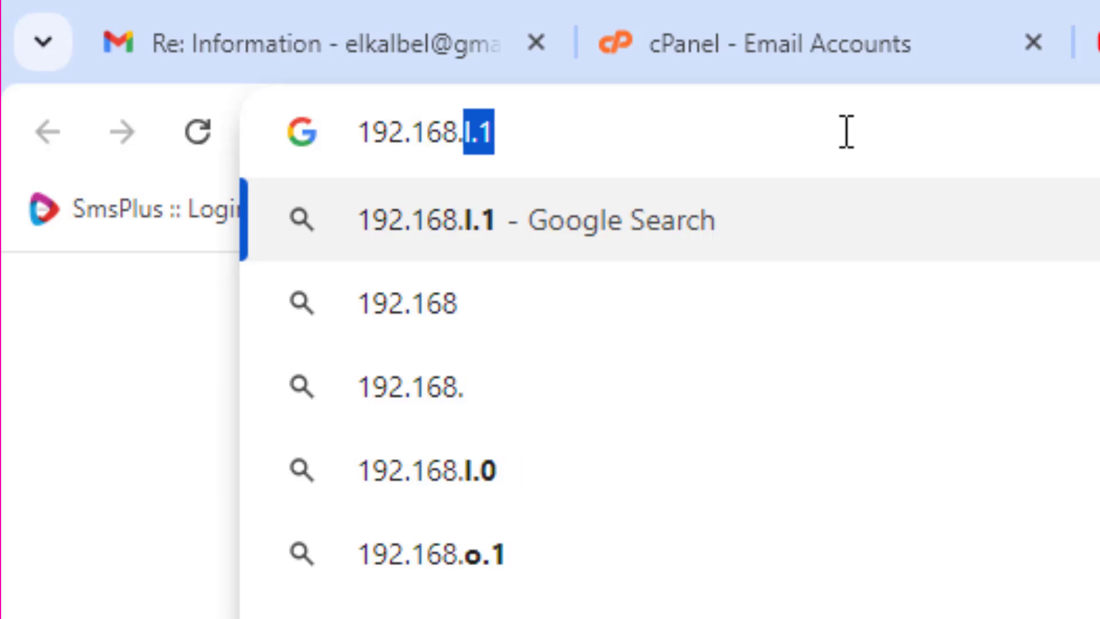
{"action": "type", "text": "1"}
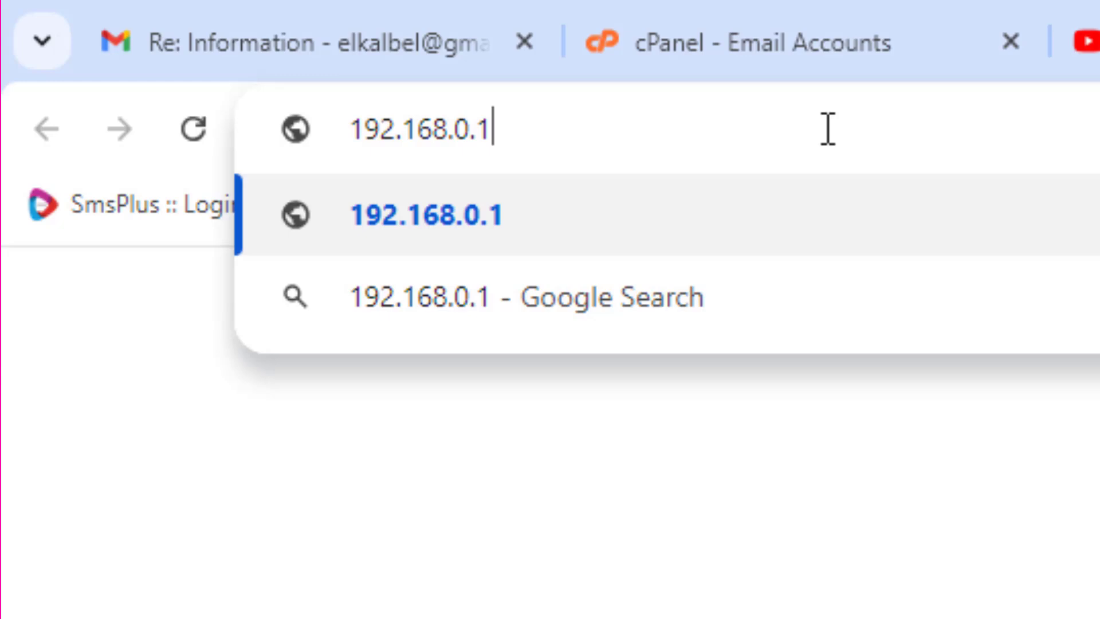
{"action": "key", "text": "Return"}
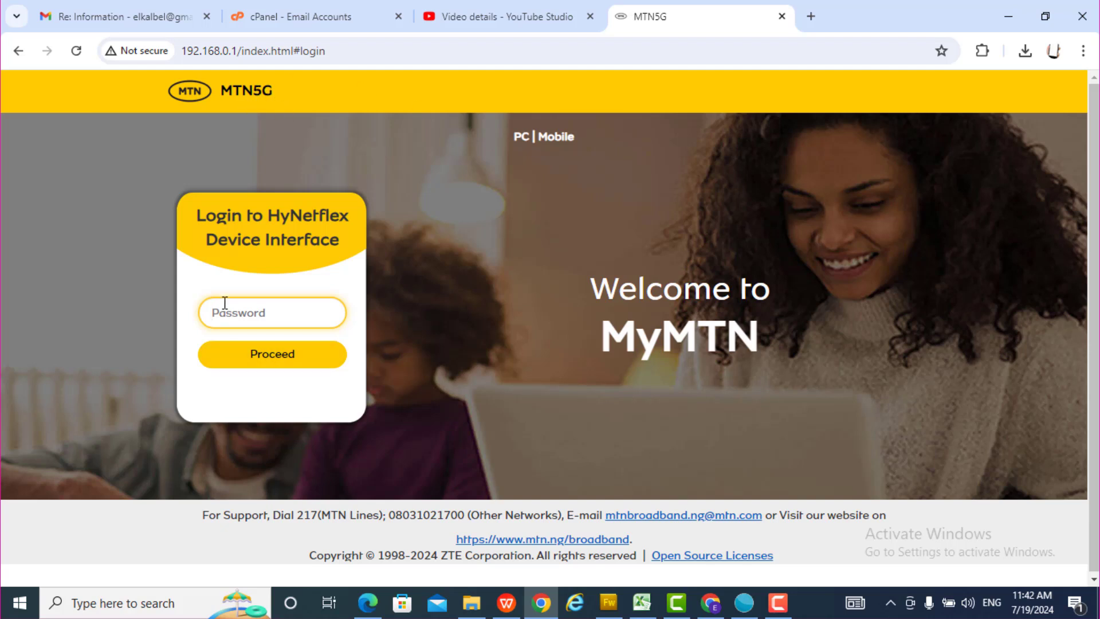
Log into the HyNetflex router interface with the admin password.
{"action": "left_click", "coordinate": [235, 319]}
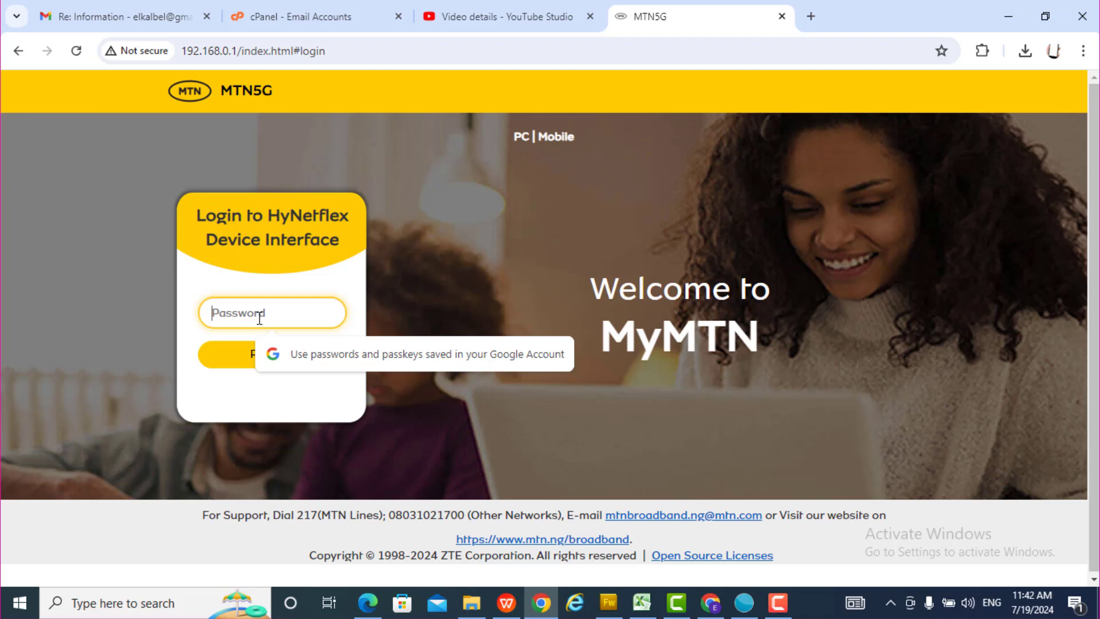
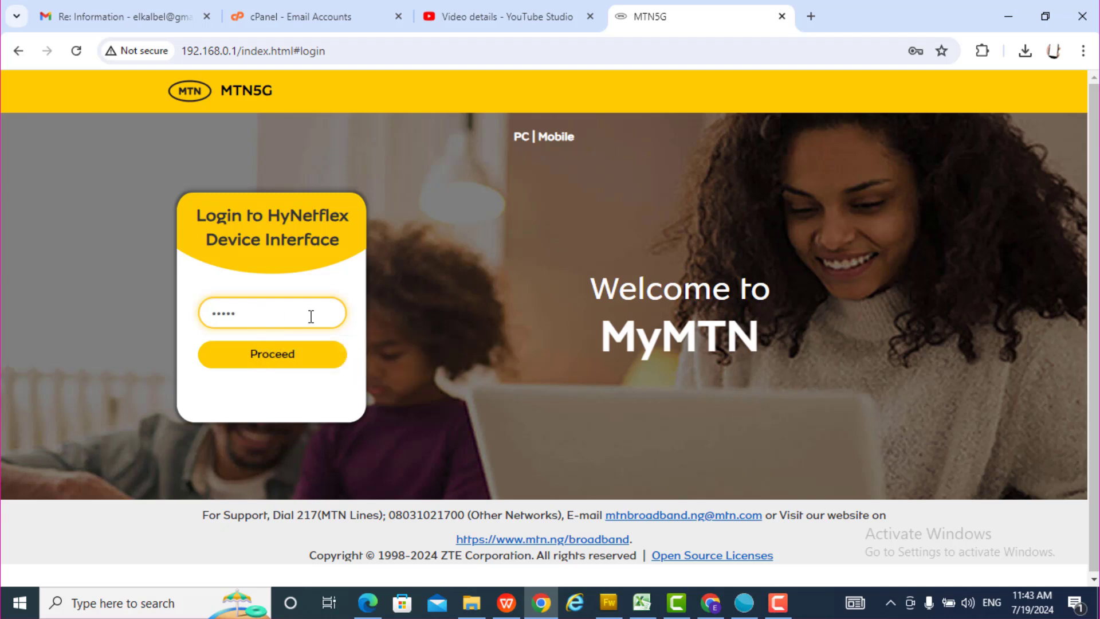
{"action": "left_click", "coordinate": [287, 355]}
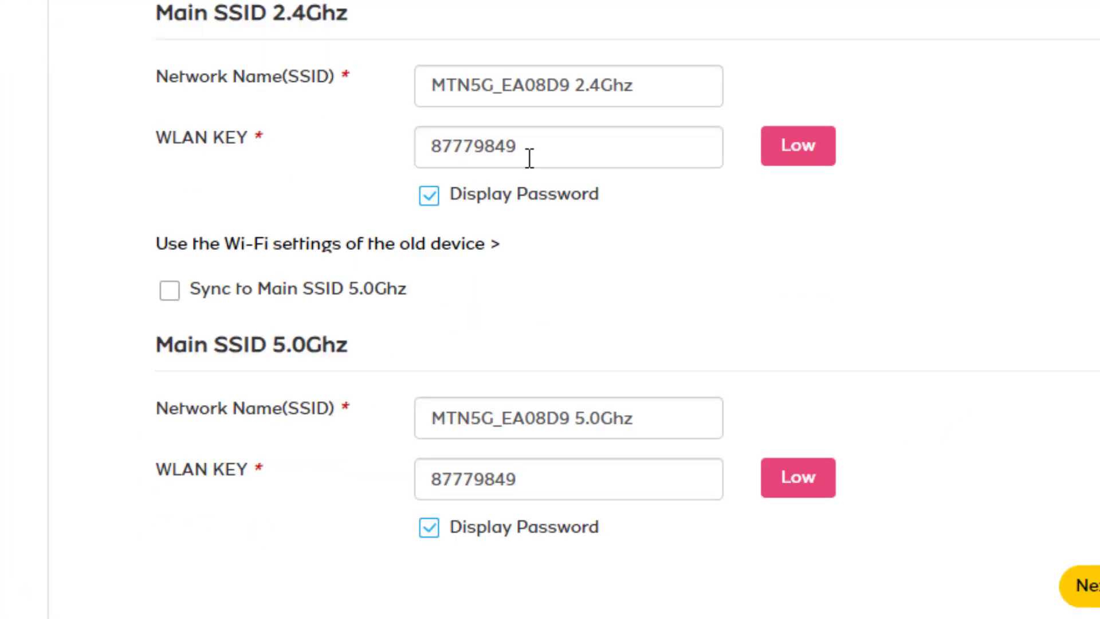
Hide the keys, enter new 2.4GHz and 5.0GHz WLAN keys, and confirm applying them.
{"action": "left_click", "coordinate": [427, 196]}
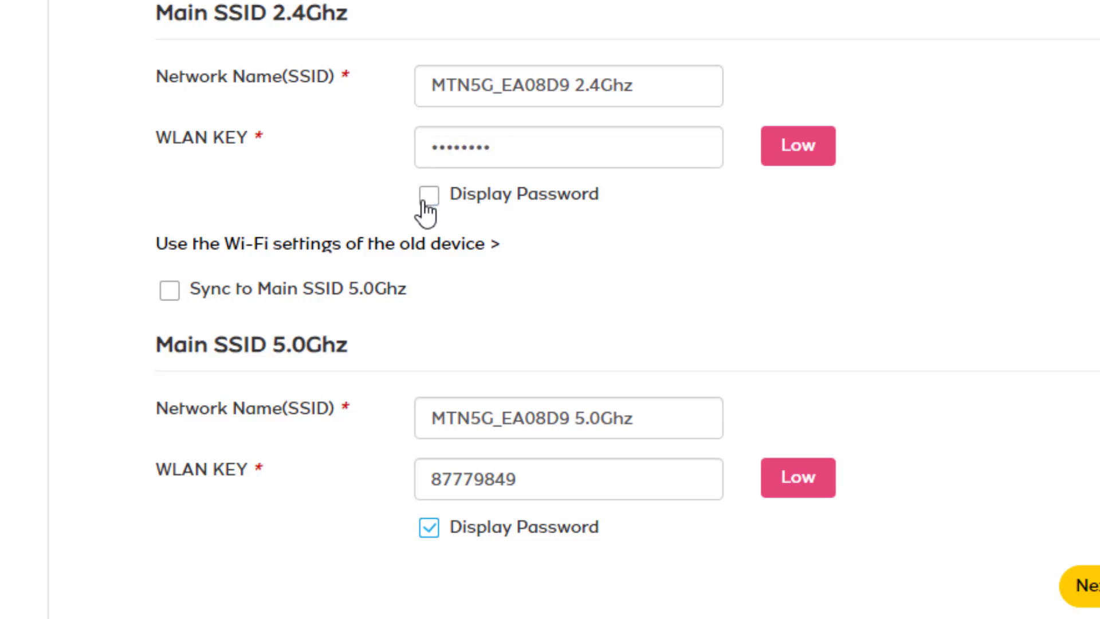
{"action": "double_click", "coordinate": [521, 143]}
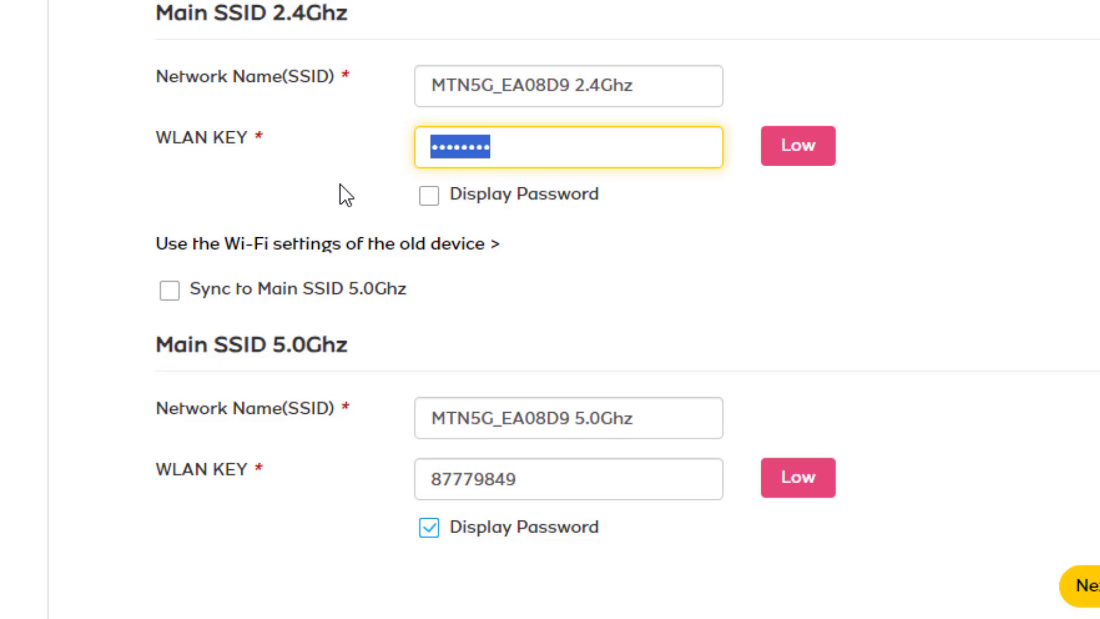
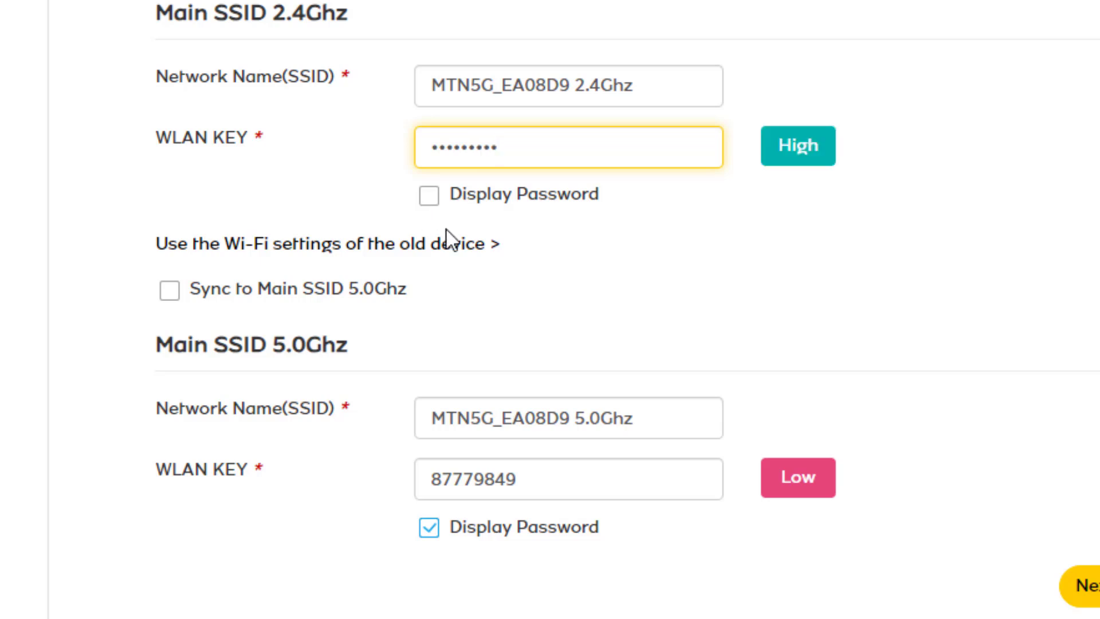
{"action": "left_click", "coordinate": [563, 482]}
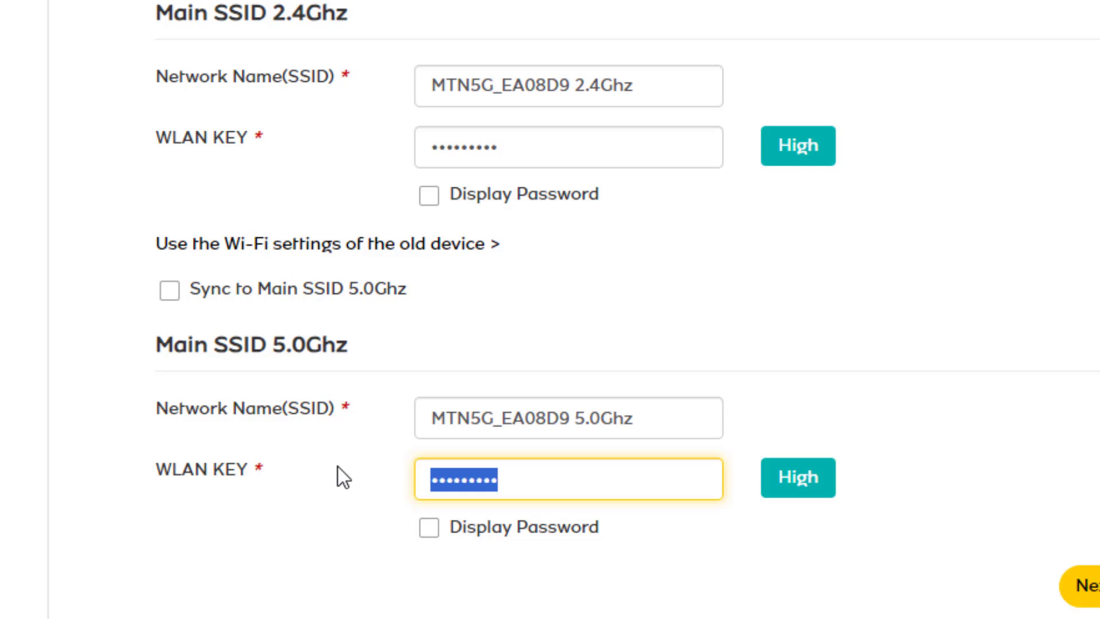
{"action": "type", "text": "••••••"}
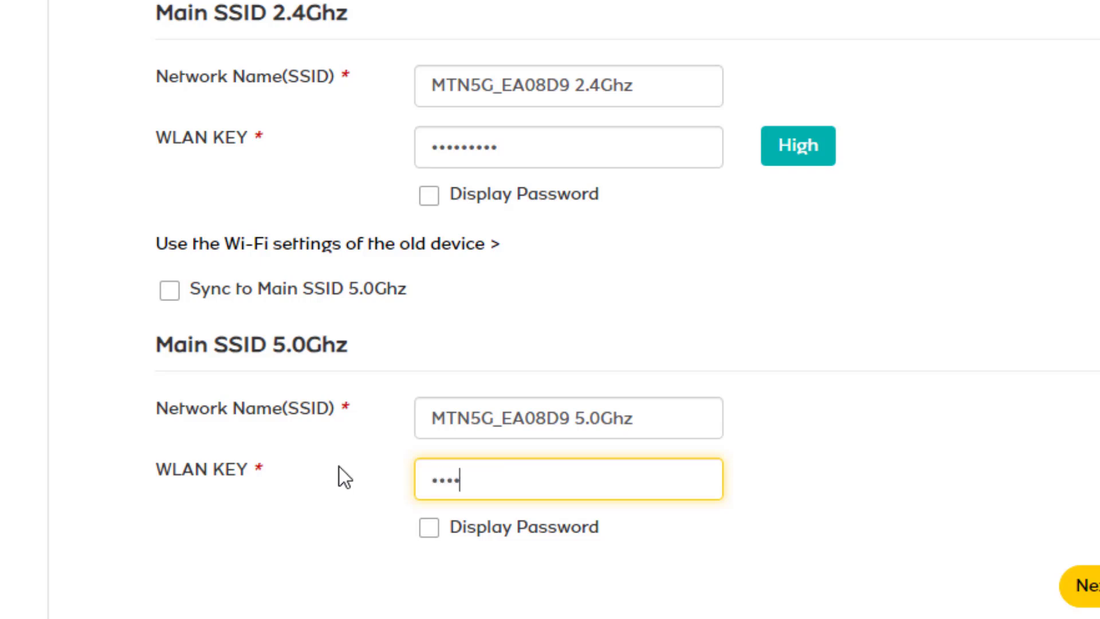
{"action": "type", "text": "•••"}
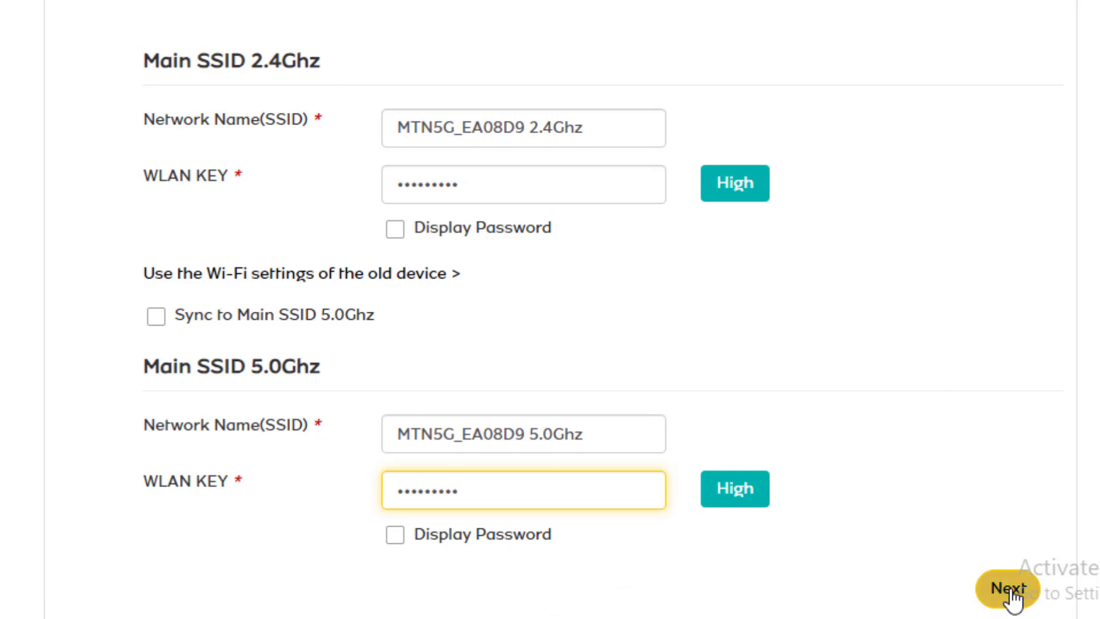
{"action": "left_click", "coordinate": [1008, 588]}
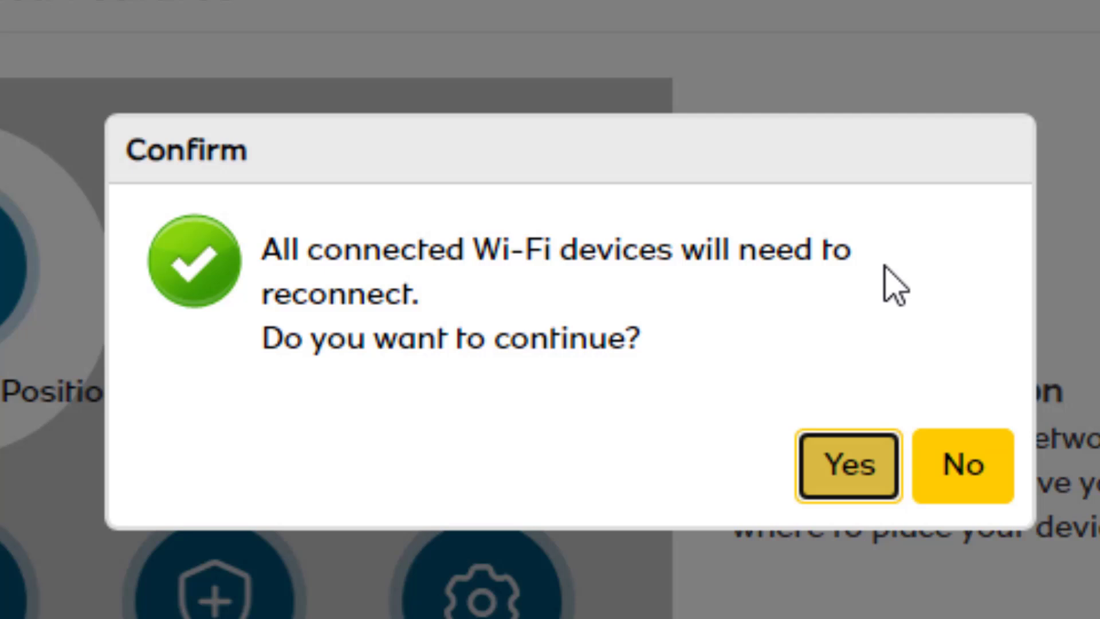
{"action": "left_click", "coordinate": [858, 467]}
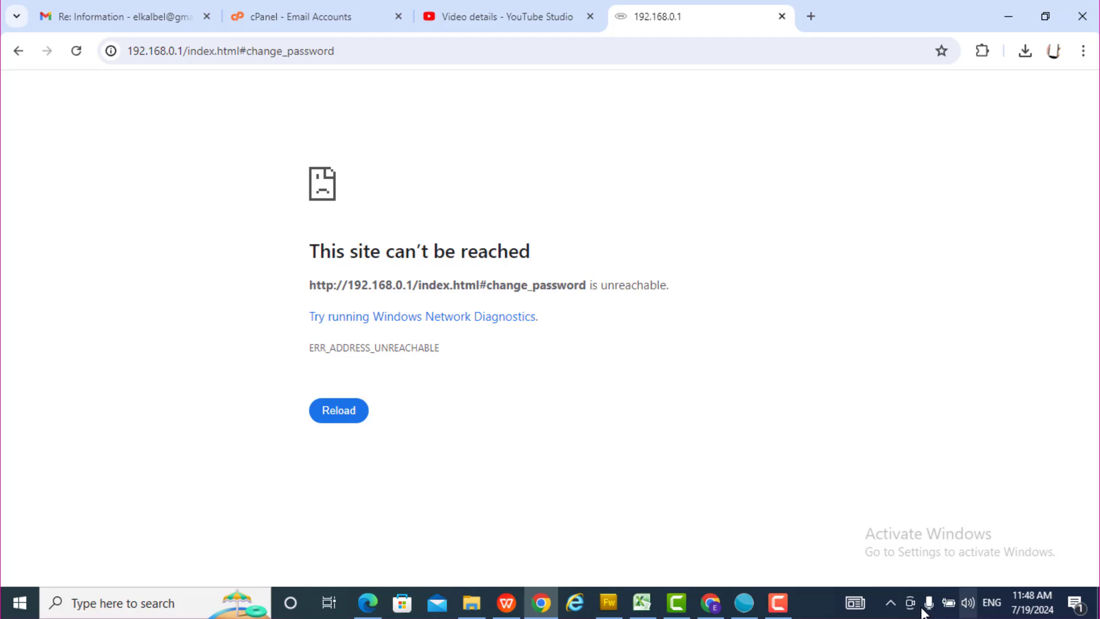
Rejoin the MTN5G_EA08D9 2.4Ghz network from the taskbar using the new security key.
{"action": "left_click", "coordinate": [891, 602]}
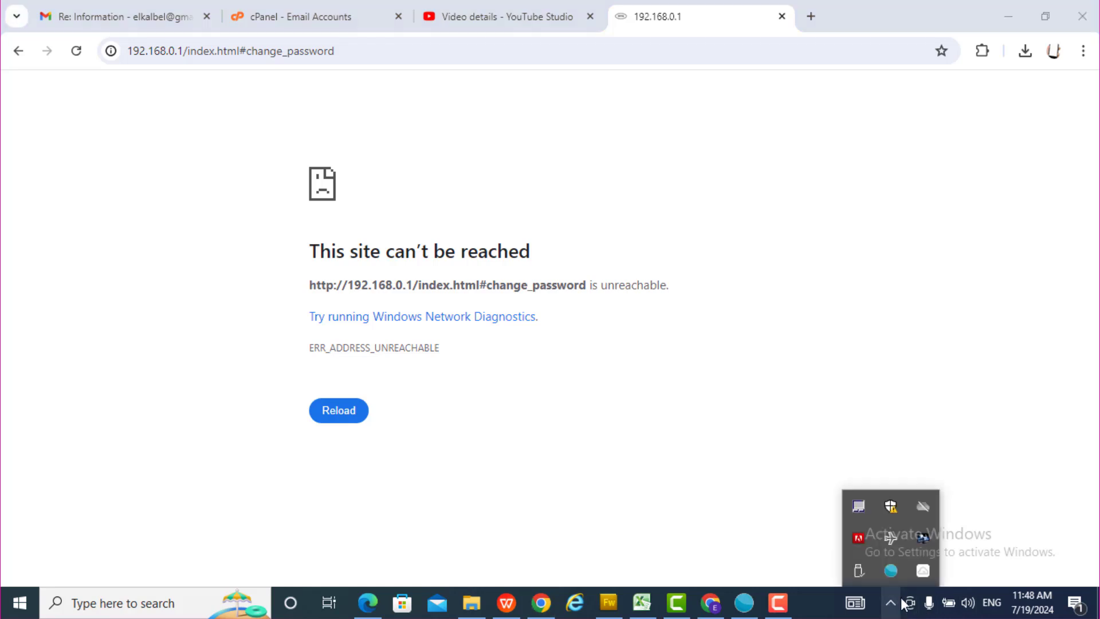
{"action": "left_click", "coordinate": [889, 540]}
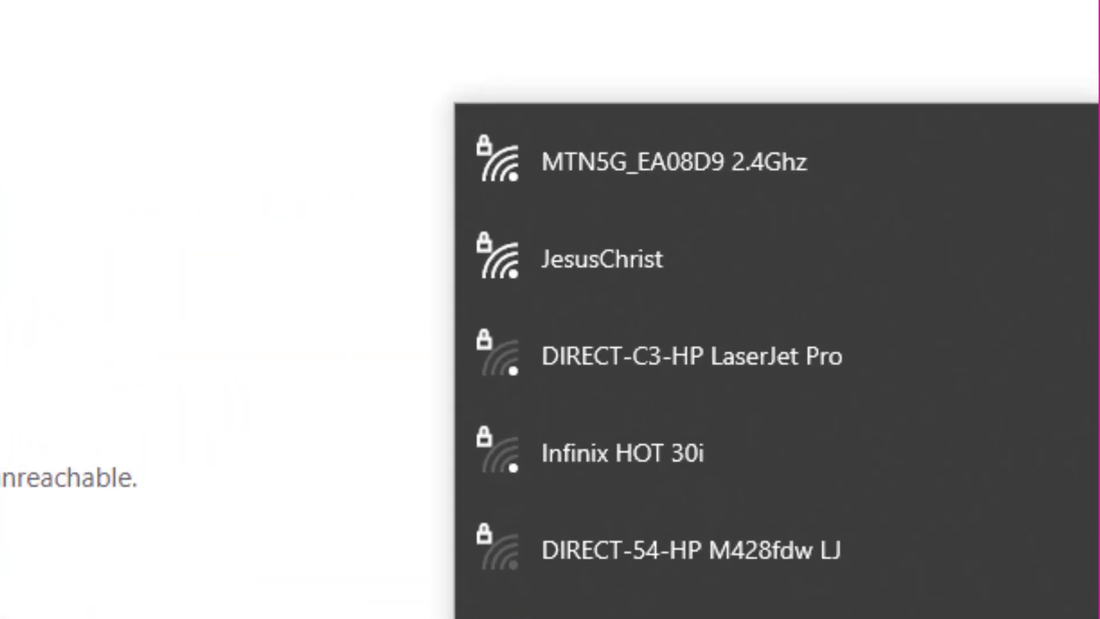
{"action": "left_click", "coordinate": [881, 86]}
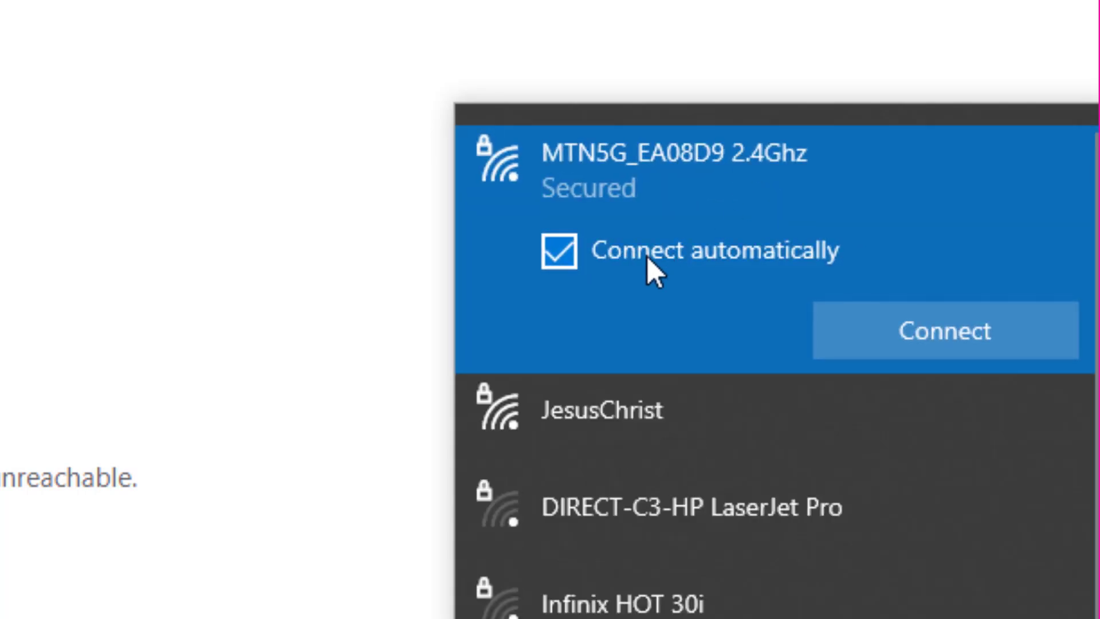
{"action": "left_click", "coordinate": [936, 331]}
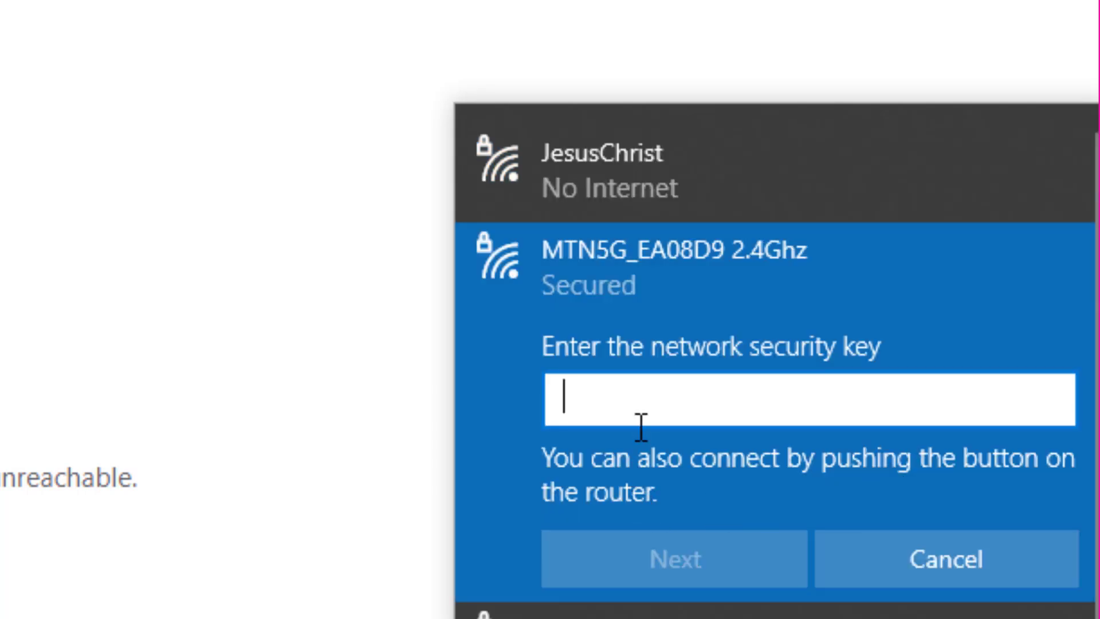
{"action": "type", "text": "•••••"}
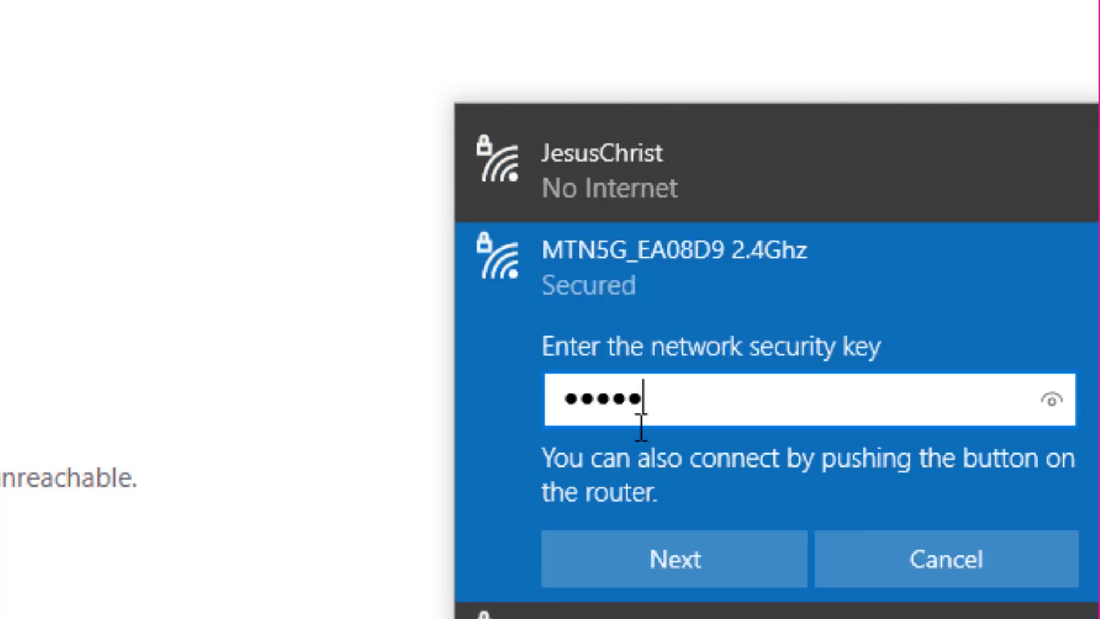
{"action": "type", "text": "••••"}
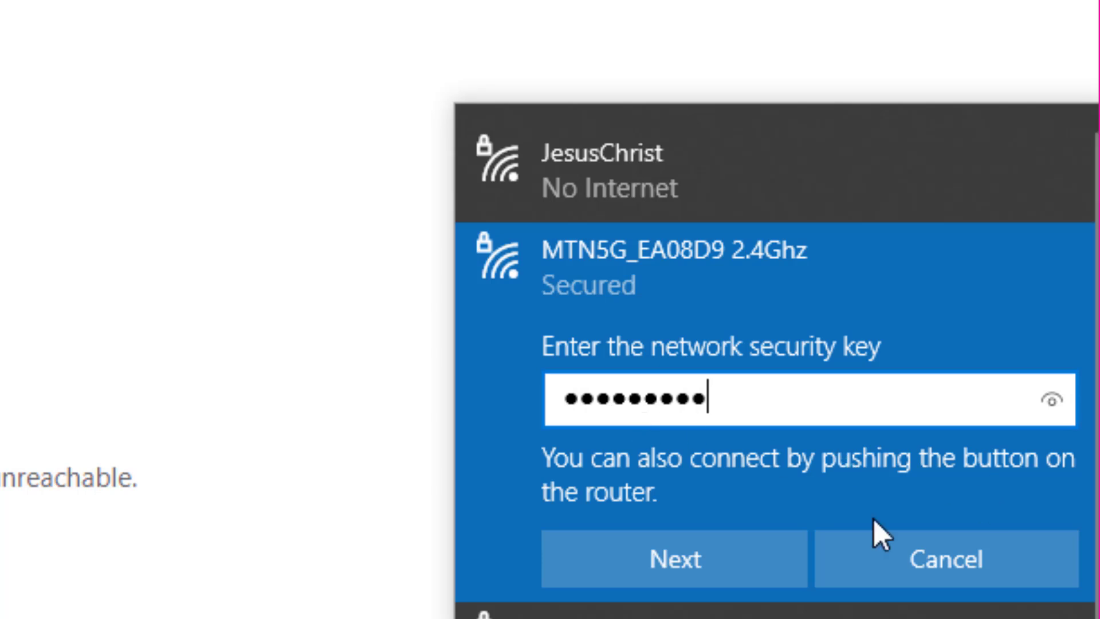
{"action": "left_click", "coordinate": [716, 564]}
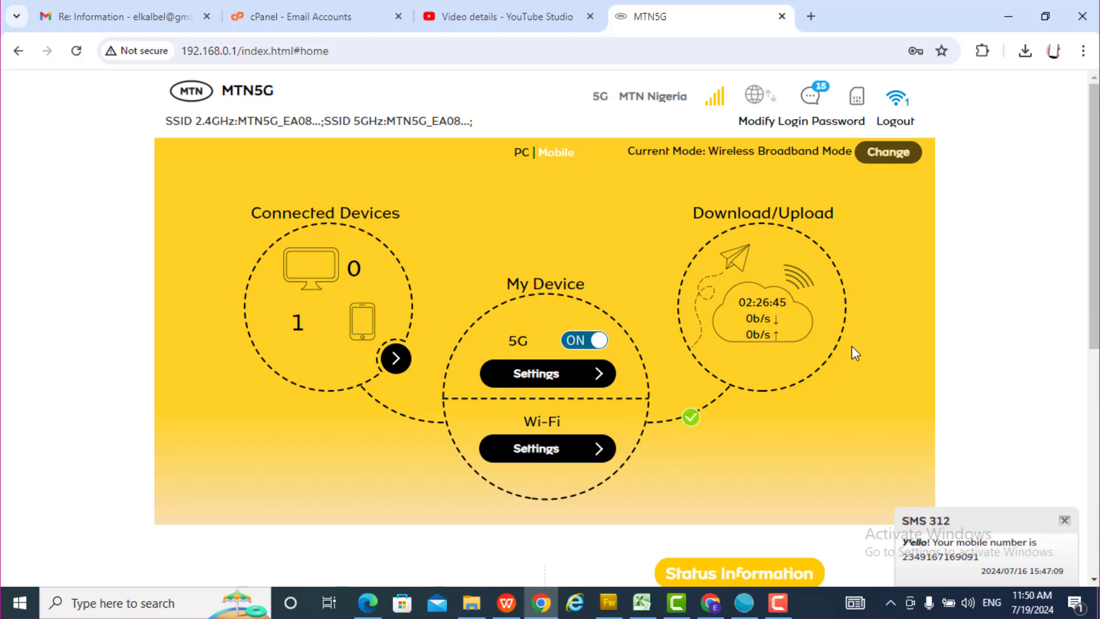
Search Google for 'google speed test' in a new tab.
{"action": "left_click", "coordinate": [811, 15]}
{"action": "left_click", "coordinate": [396, 369]}
{"action": "type", "text": "google speed test"}
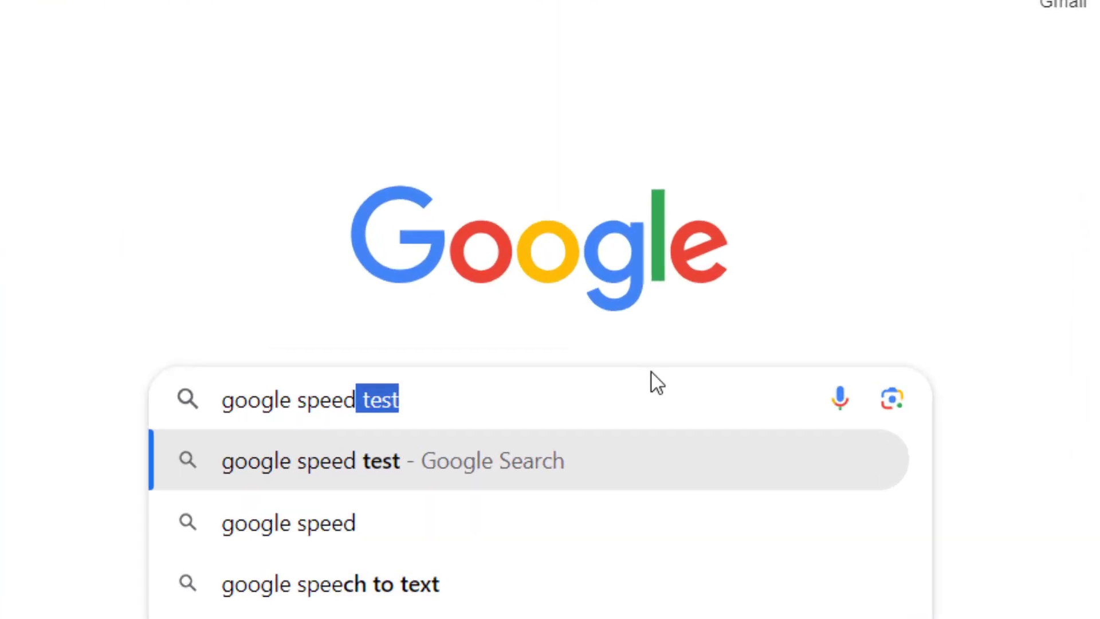
{"action": "key", "text": "Return"}
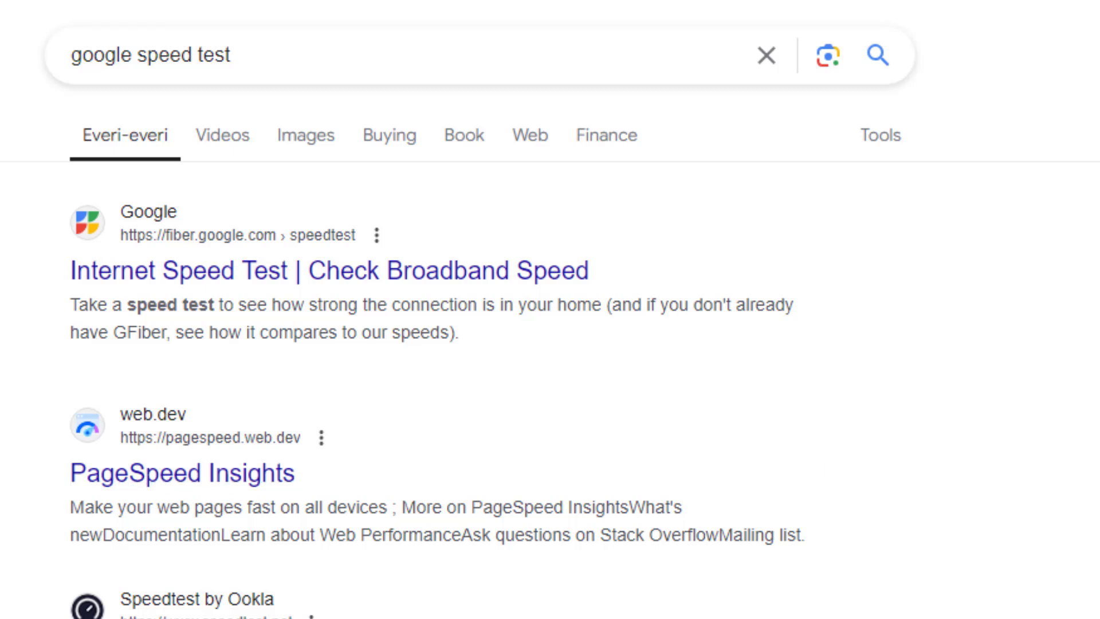
Open the fiber.google.com Internet Speed Test result and scroll through the page.
{"action": "left_click", "coordinate": [235, 273]}
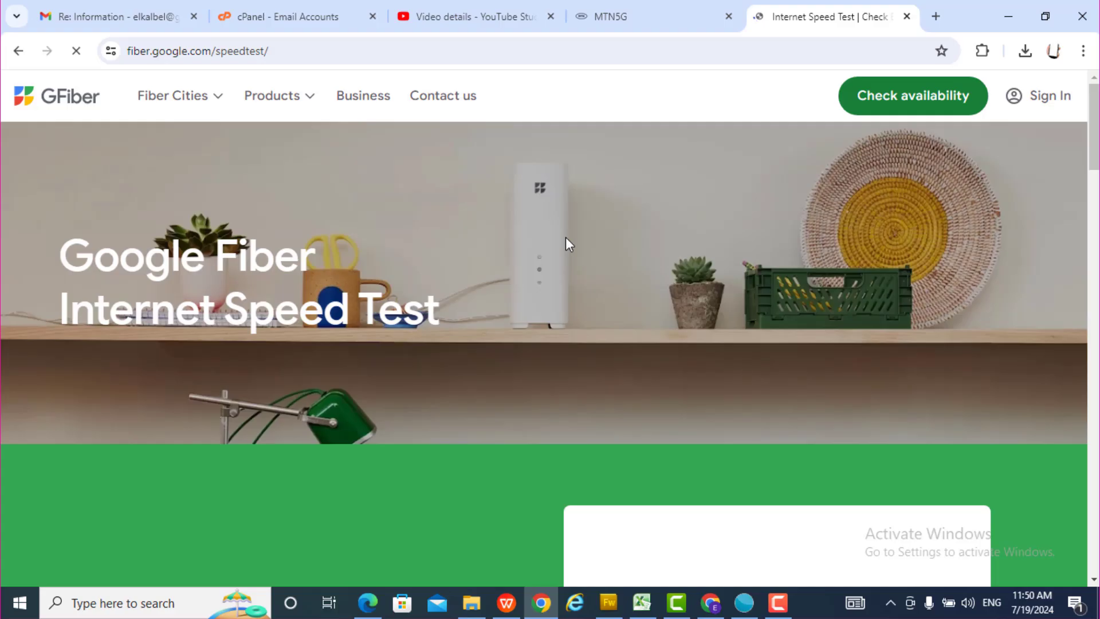
{"action": "scroll", "coordinate": [566, 238], "scroll_direction": "down", "scroll_amount": 5}
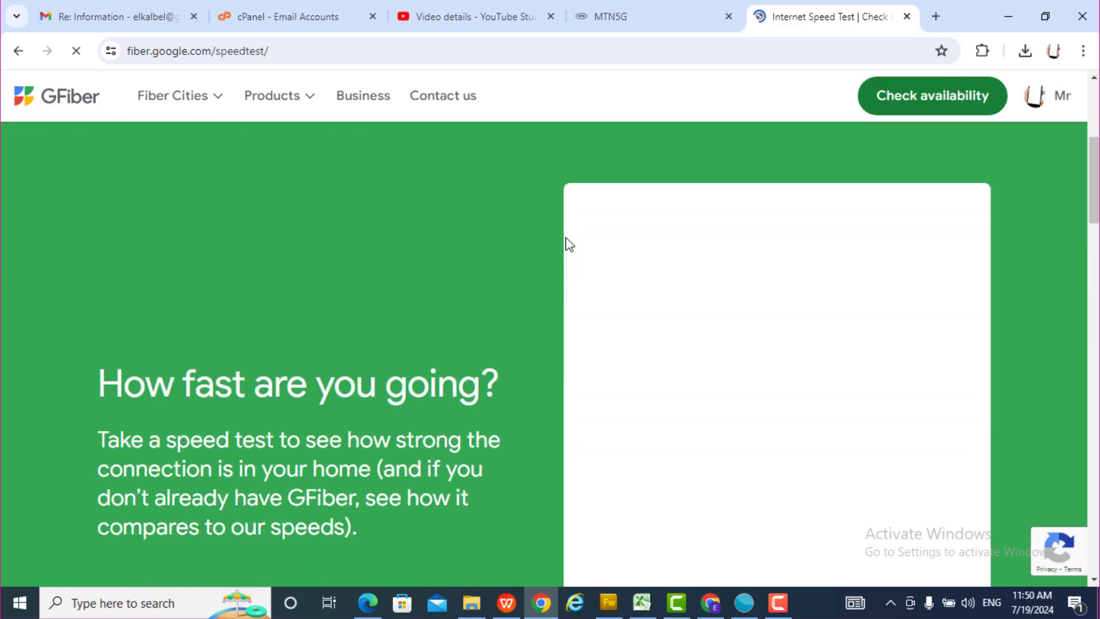
{"action": "scroll", "coordinate": [569, 243], "scroll_direction": "down", "scroll_amount": 5}
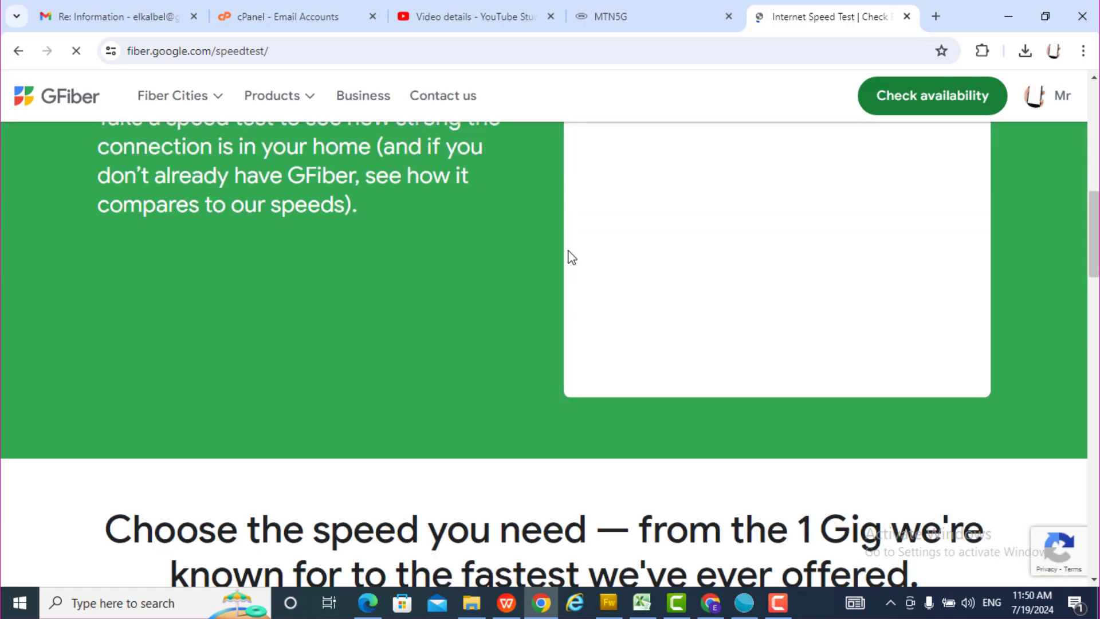
{"action": "scroll", "coordinate": [569, 254], "scroll_direction": "down", "scroll_amount": 5}
{"action": "scroll", "coordinate": [568, 246], "scroll_direction": "up", "scroll_amount": 12}
{"action": "scroll", "coordinate": [568, 244], "scroll_direction": "down", "scroll_amount": 2}
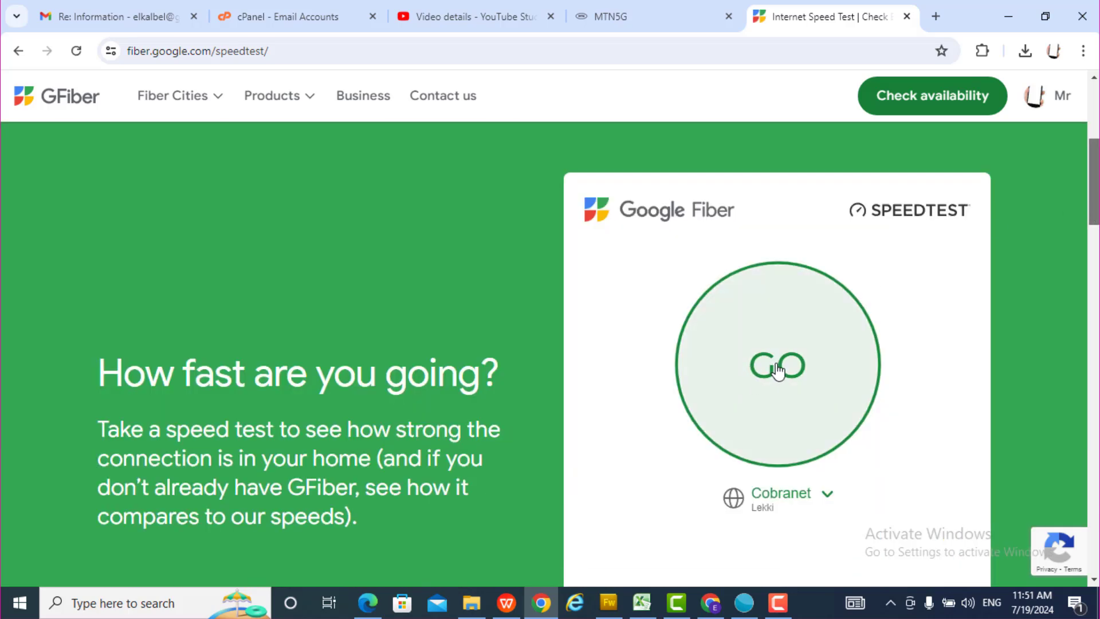
Run the speed test (30 ms ping, 2.8 Mbps down, 13.4 Mbps up), then restart it.
{"action": "left_click", "coordinate": [790, 393]}
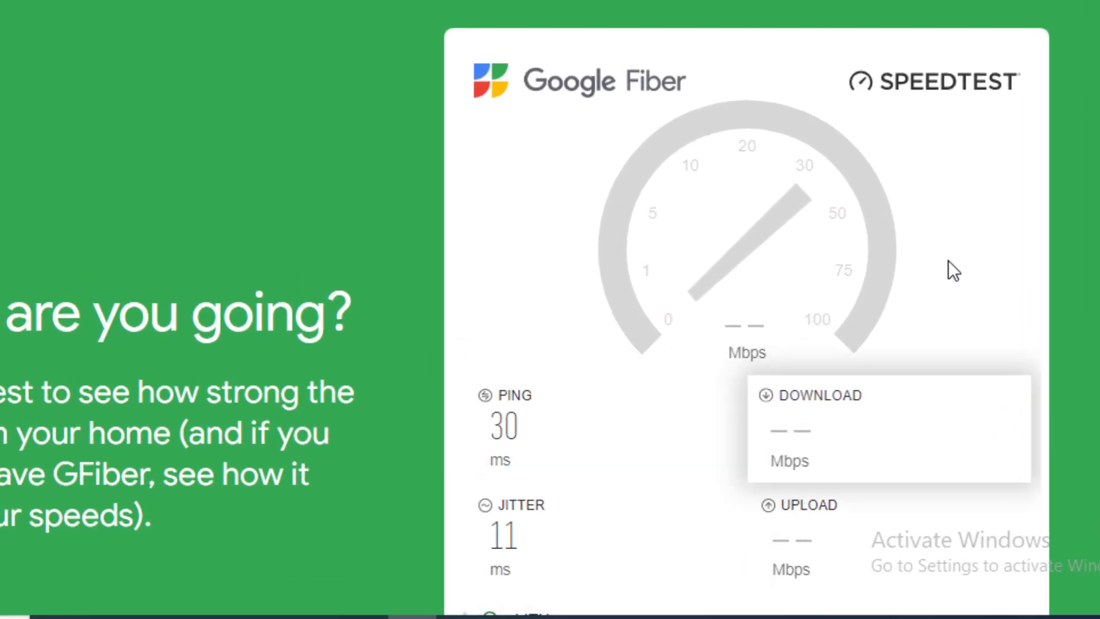
{"action": "scroll", "coordinate": [950, 257], "scroll_direction": "down", "scroll_amount": 2}
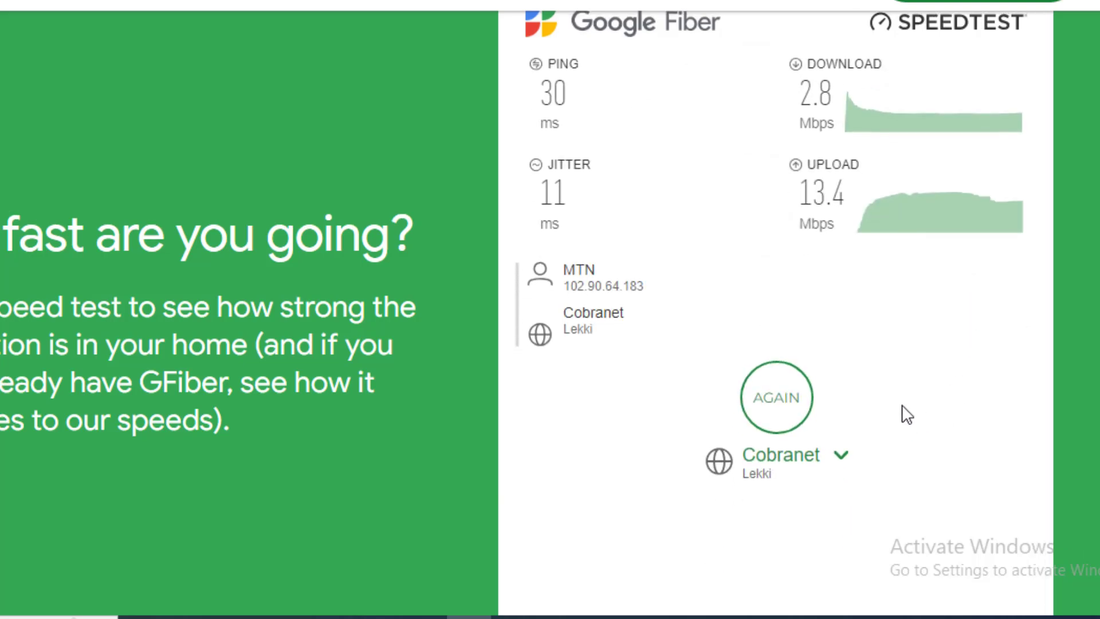
{"action": "scroll", "coordinate": [904, 412], "scroll_direction": "up", "scroll_amount": 2}
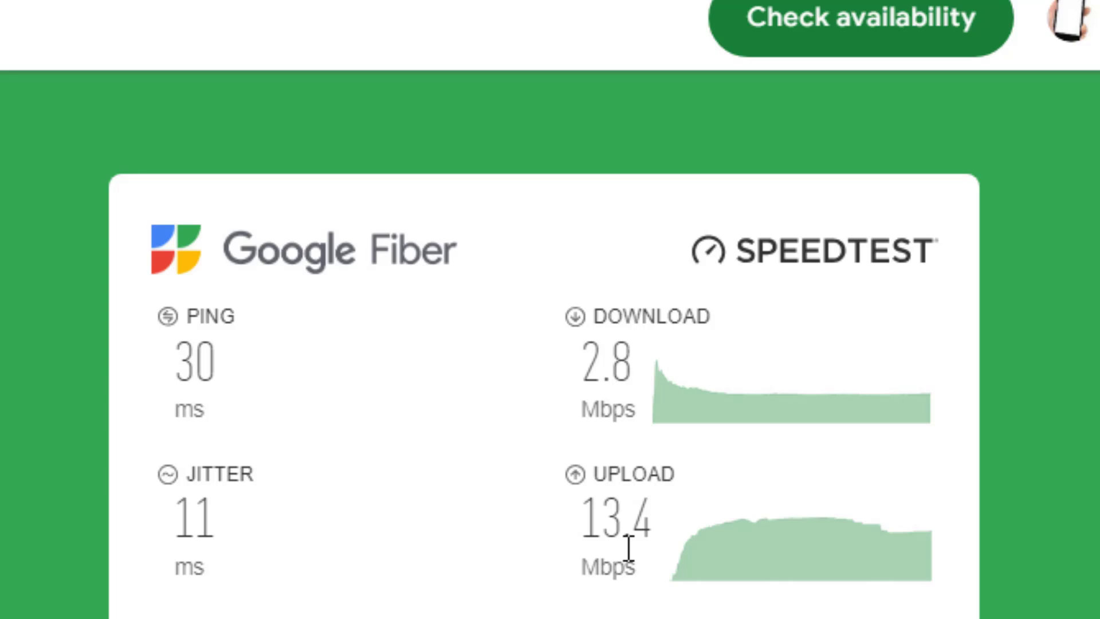
{"action": "scroll", "coordinate": [860, 447], "scroll_direction": "down", "scroll_amount": 2}
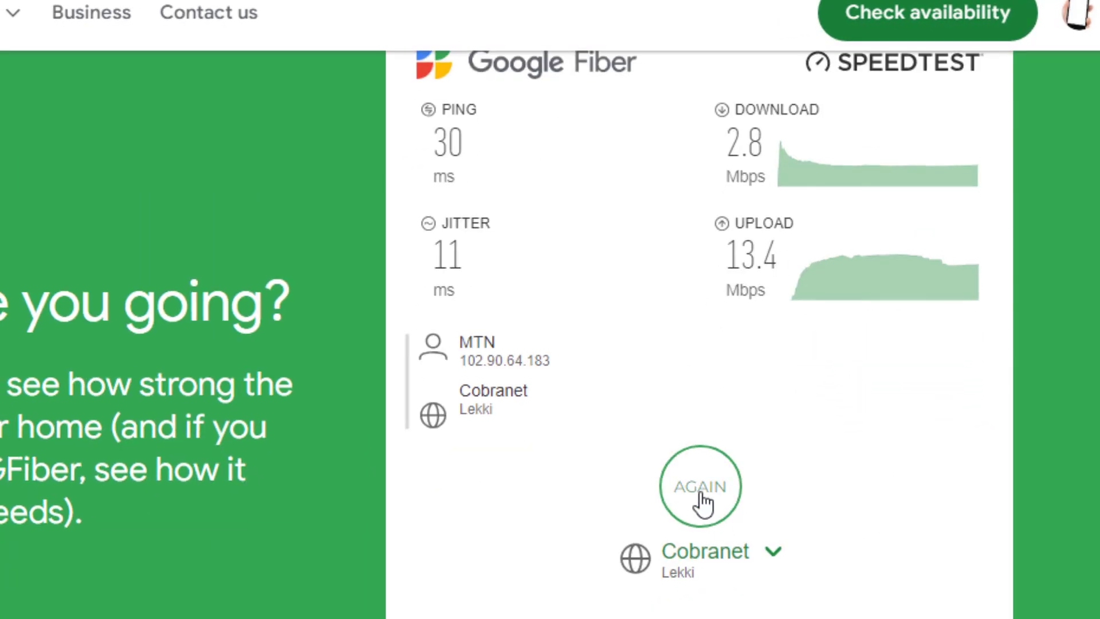
{"action": "left_click", "coordinate": [701, 495]}
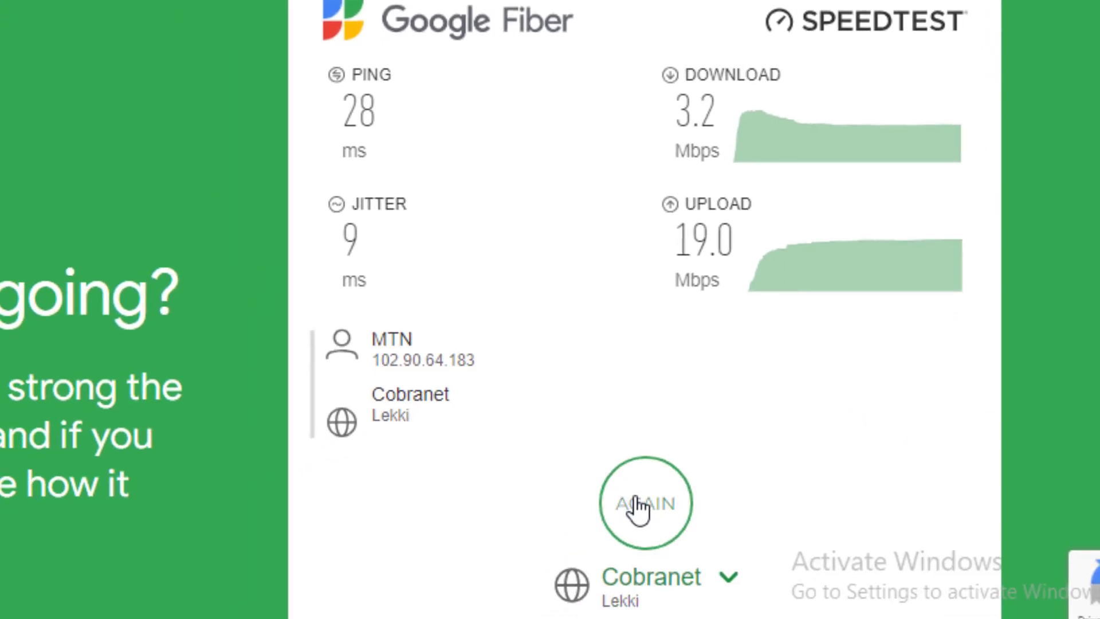
After the second run finishes, start a third test reaching 2.4 Mbps down, 15.2 Mbps up.
{"action": "left_click", "coordinate": [637, 504]}
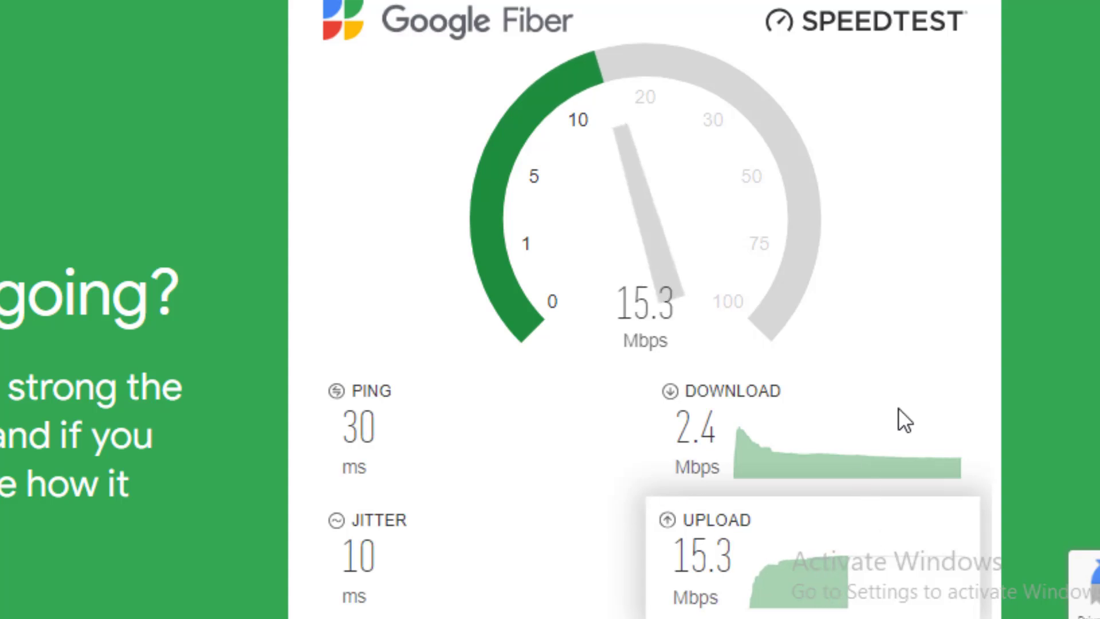
{"action": "scroll", "coordinate": [926, 366], "scroll_direction": "down", "scroll_amount": 3}
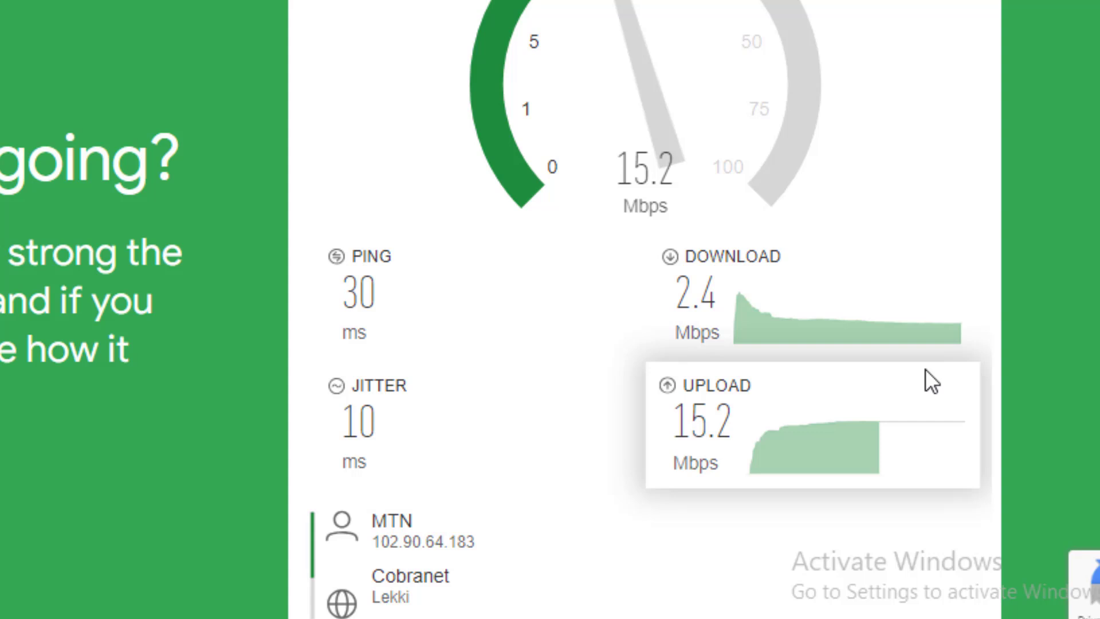